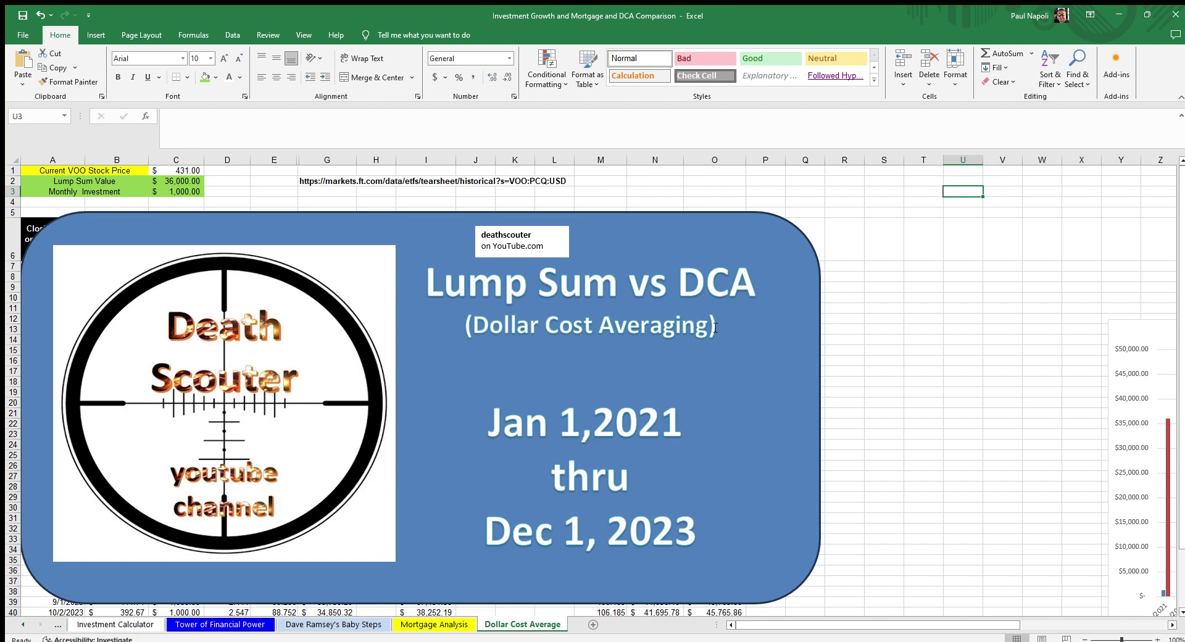
Step: Delete the blue Lump Sum vs DCA title banner that covers the table
{"action": "left_click", "coordinate": [799, 381]}
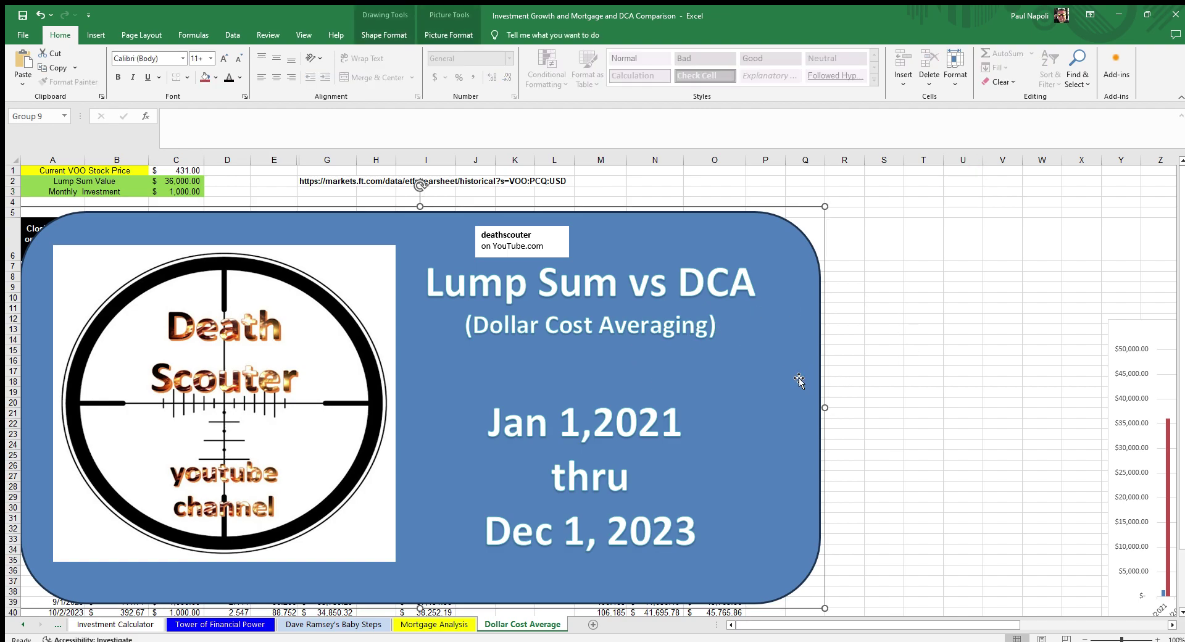
{"action": "key", "text": "Delete"}
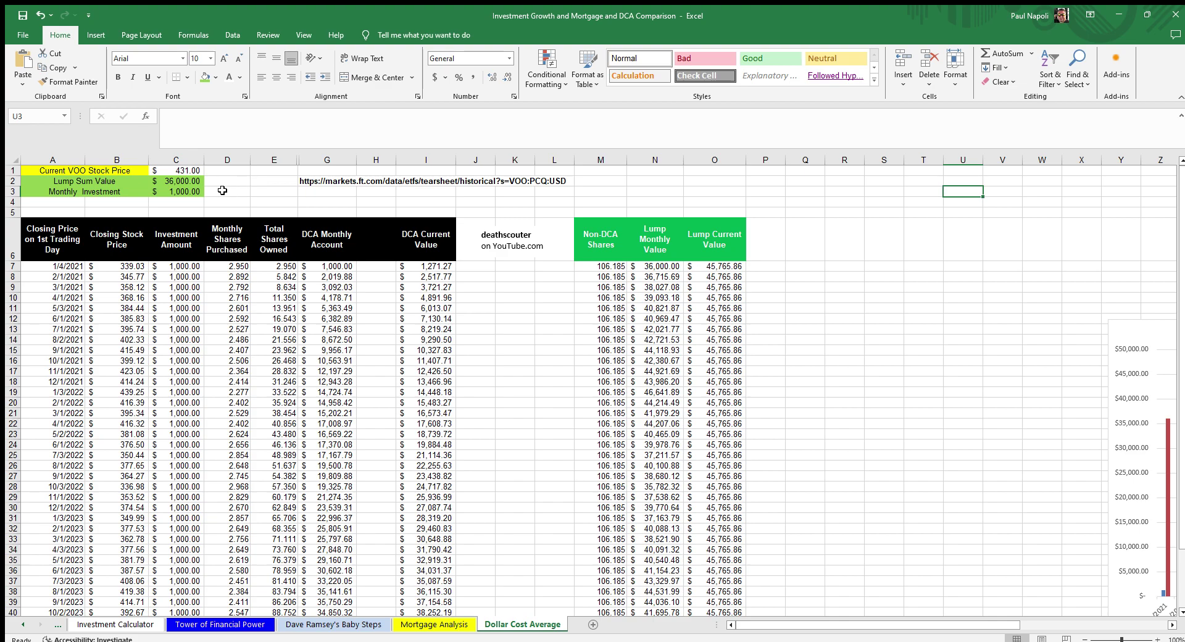
Step: Review the lump sum, monthly investment and current VOO stock price inputs, plus the price source URL in row 2
{"action": "left_click_drag", "start_coordinate": [167, 185], "coordinate": [98, 195]}
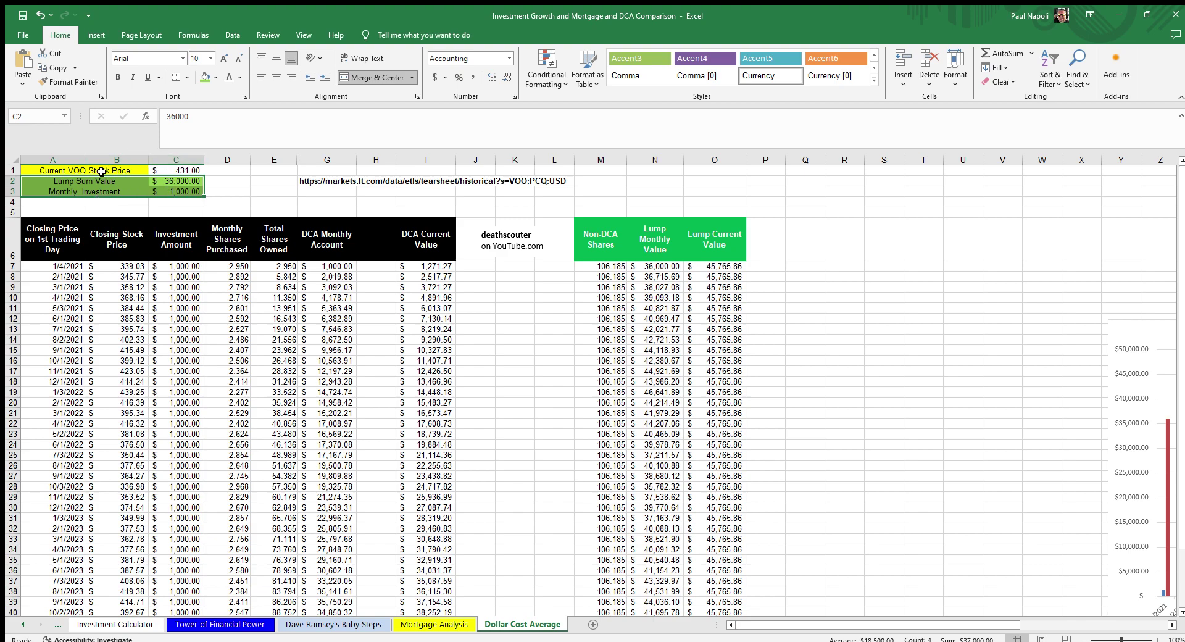
{"action": "left_click", "coordinate": [101, 171]}
{"action": "left_click_drag", "start_coordinate": [101, 171], "coordinate": [166, 171]}
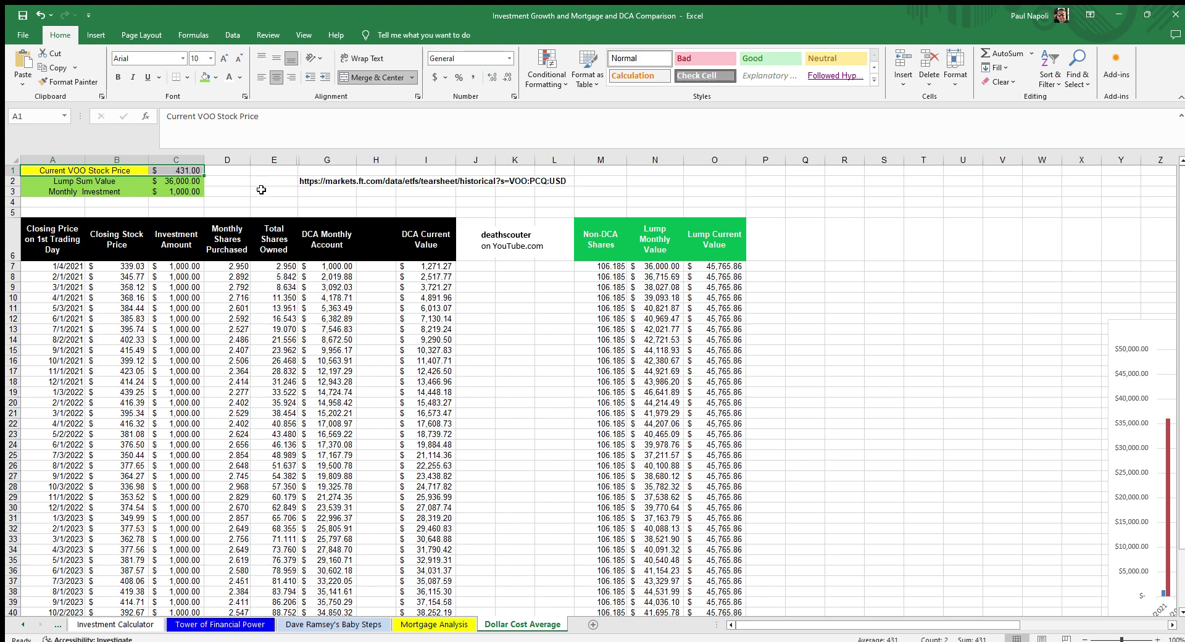
{"action": "left_click_drag", "start_coordinate": [272, 180], "coordinate": [592, 183]}
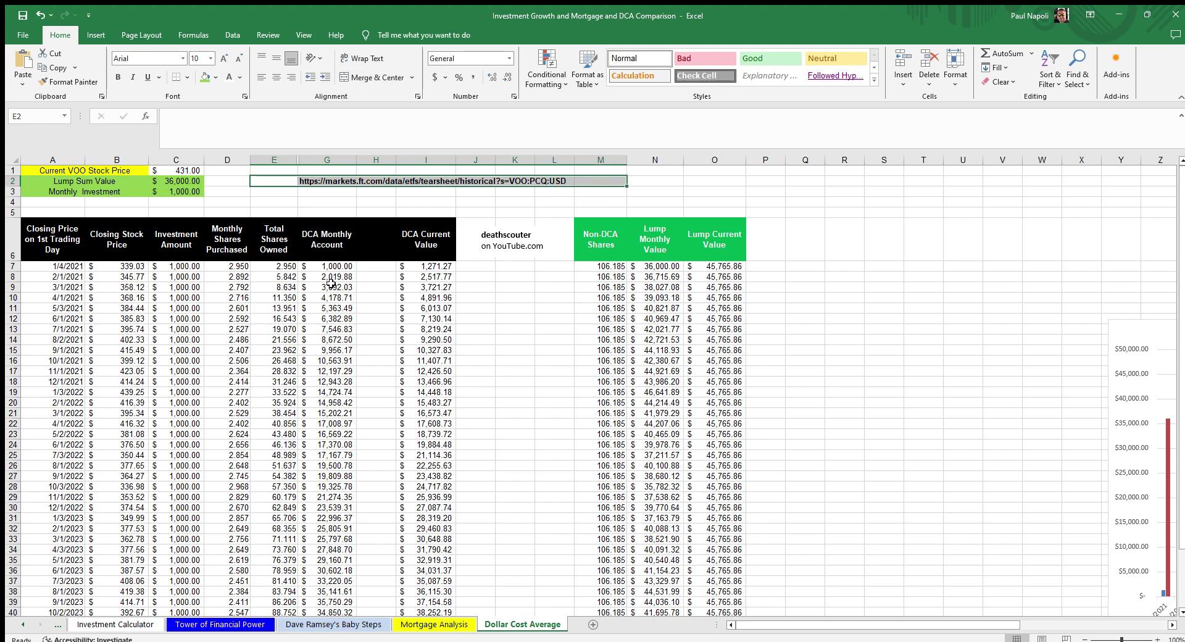
Step: Examine the first-trading-day dates and closing stock prices, including the 1/4/2021 entry
{"action": "left_click_drag", "start_coordinate": [120, 235], "coordinate": [61, 444]}
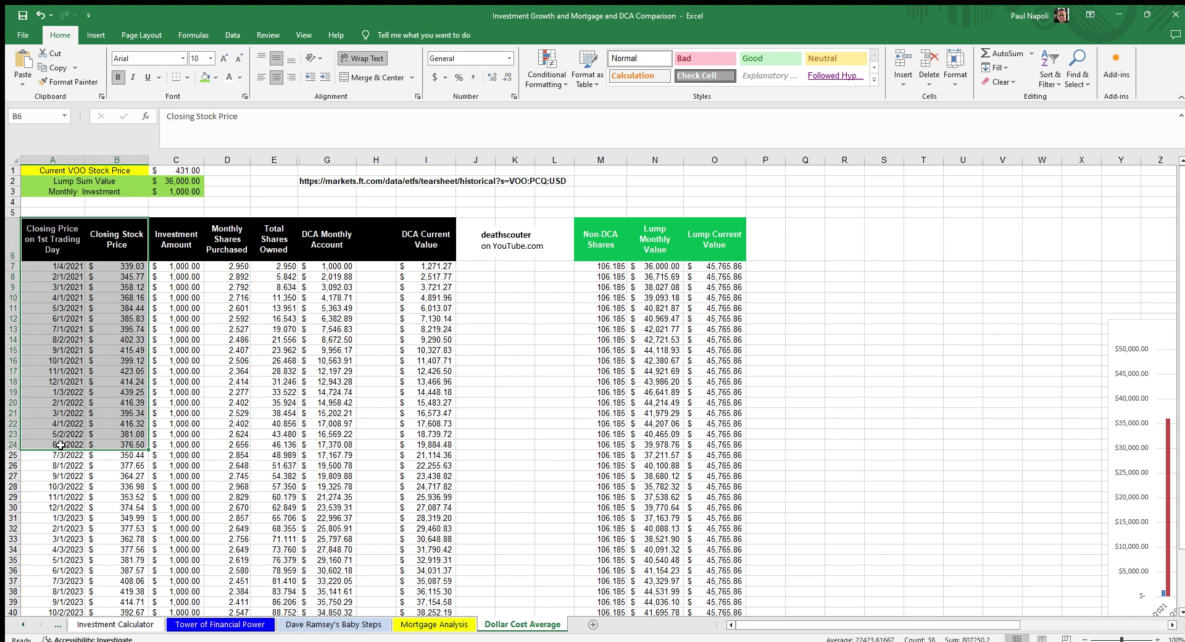
{"action": "left_click_drag", "start_coordinate": [68, 245], "coordinate": [113, 195]}
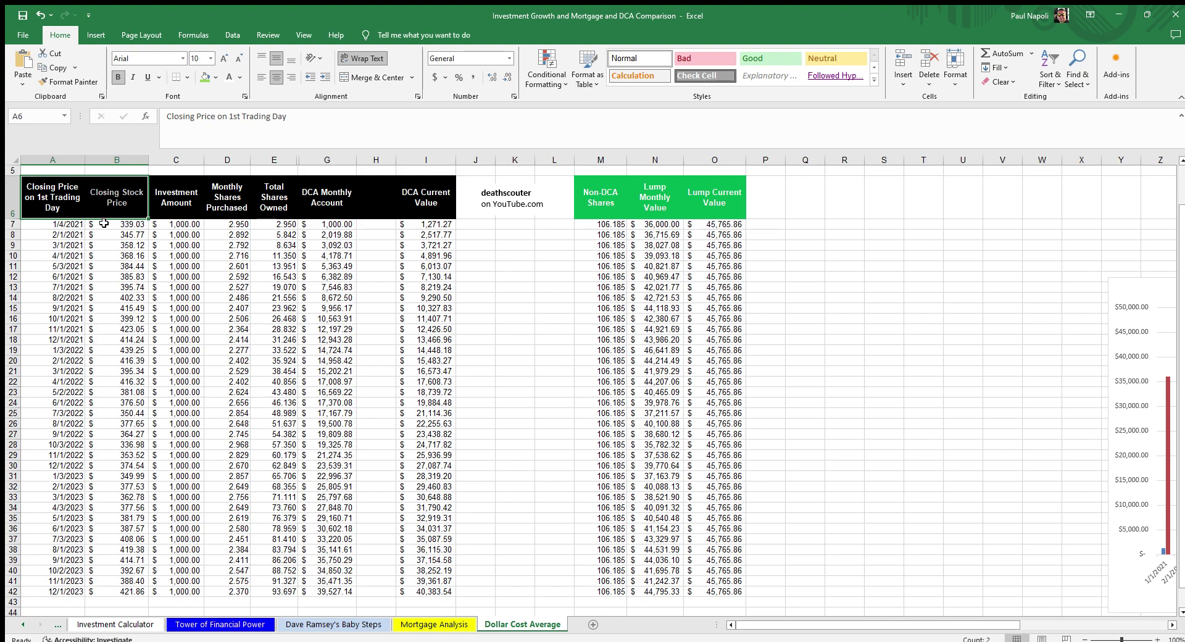
{"action": "left_click", "coordinate": [96, 288]}
{"action": "left_click", "coordinate": [64, 228]}
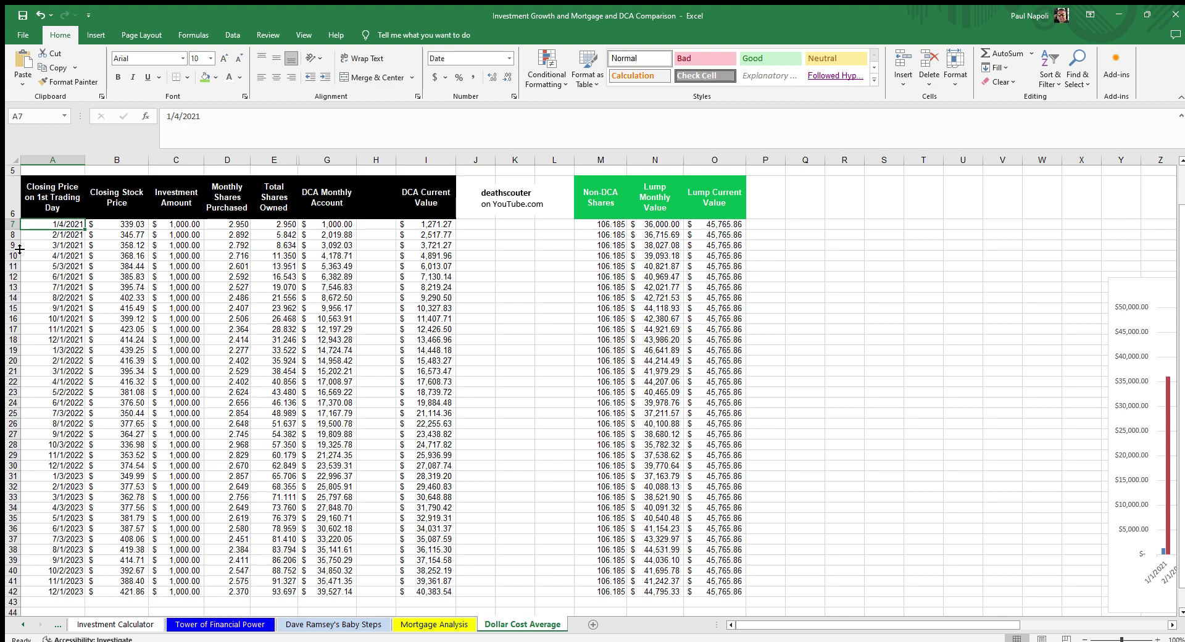
{"action": "left_click", "coordinate": [141, 226]}
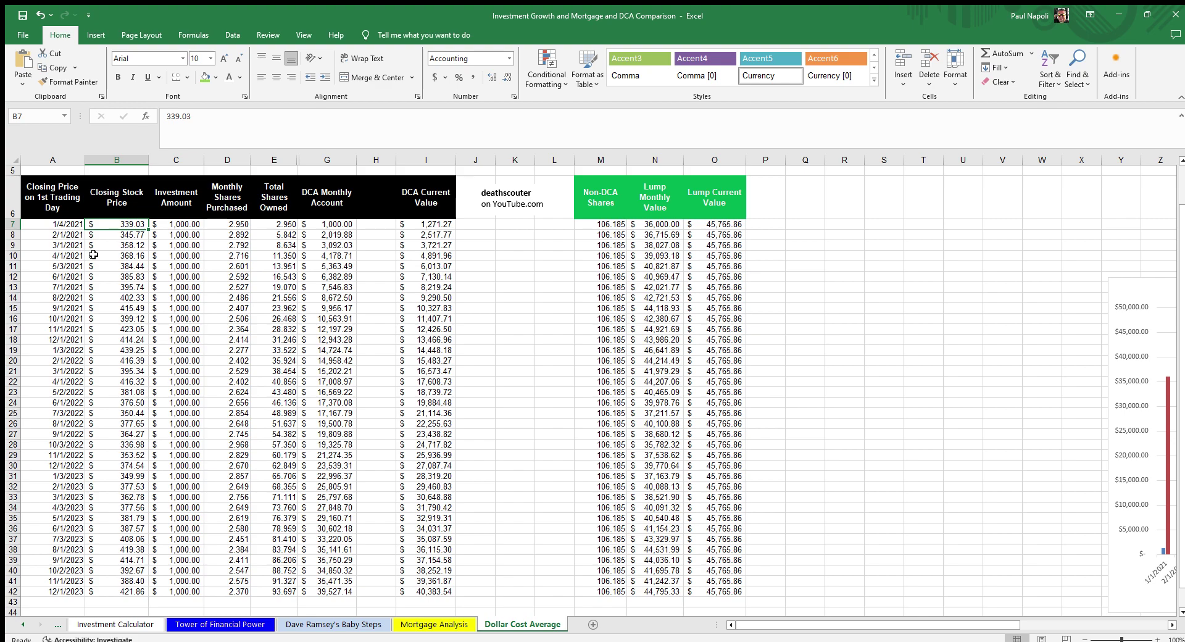
{"action": "scroll", "coordinate": [94, 255], "scroll_direction": "up", "scroll_amount": 1}
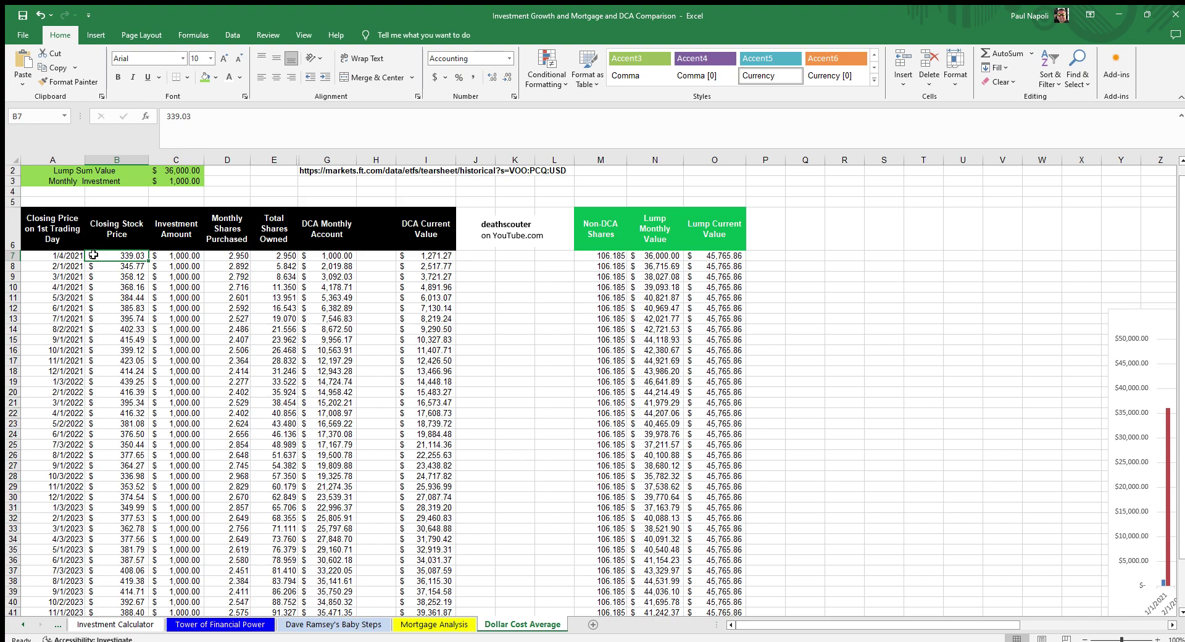
Step: Inspect the investment amount, monthly shares purchased, total shares owned and DCA Monthly Account columns
{"action": "left_click_drag", "start_coordinate": [179, 234], "coordinate": [176, 257]}
{"action": "left_click_drag", "start_coordinate": [238, 227], "coordinate": [238, 256]}
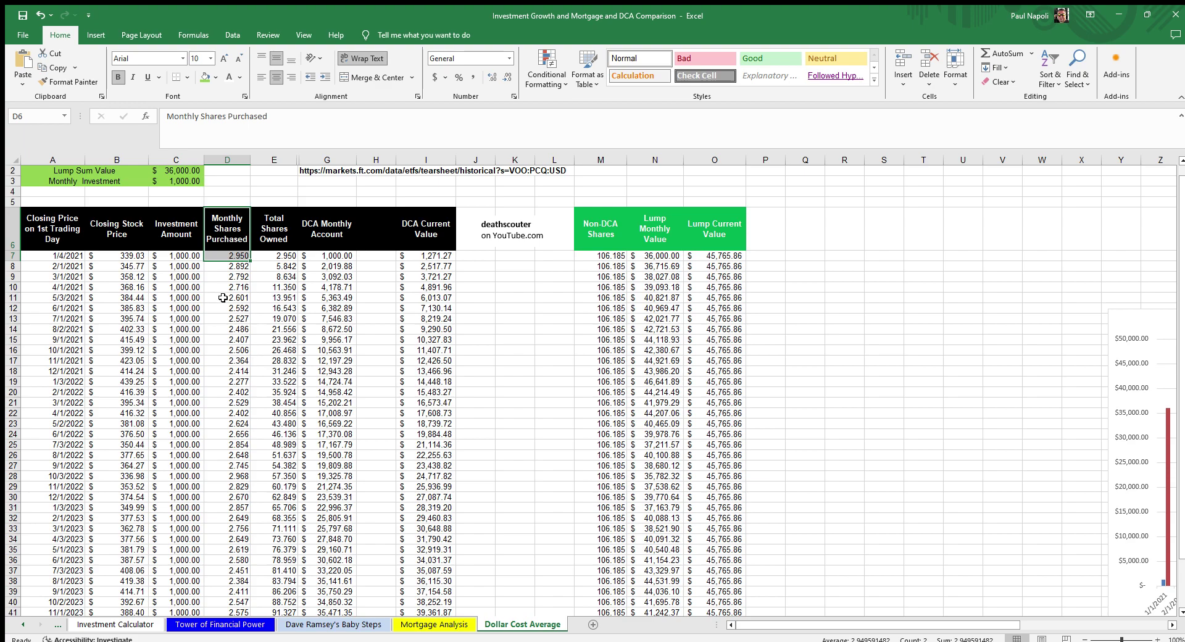
{"action": "left_click_drag", "start_coordinate": [271, 219], "coordinate": [274, 561]}
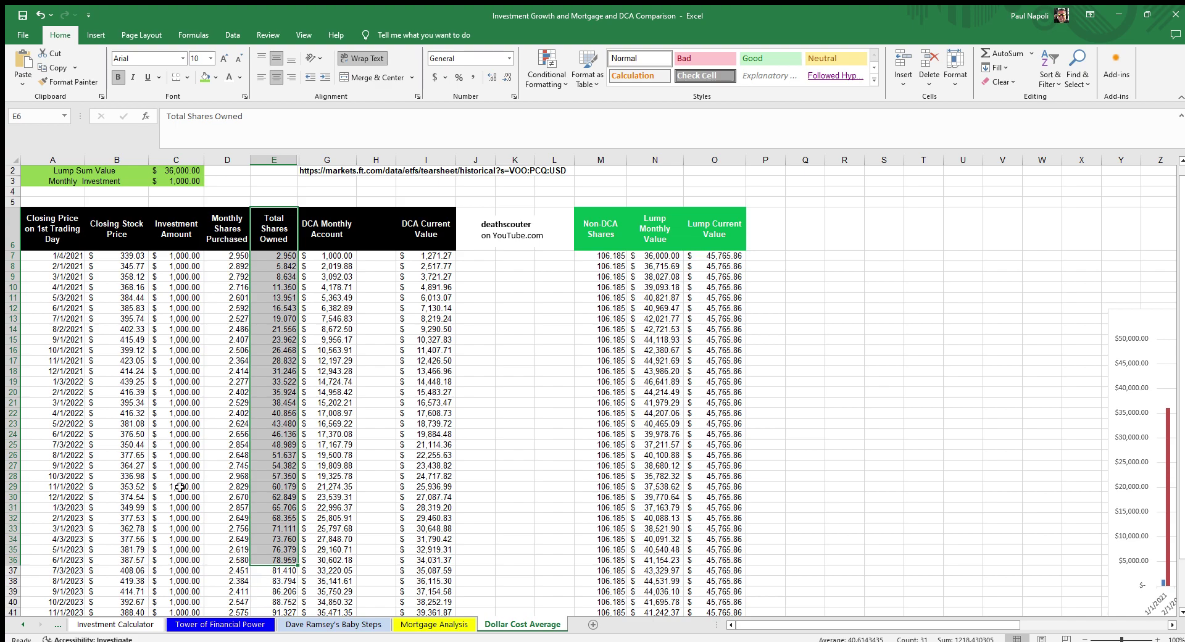
{"action": "left_click", "coordinate": [283, 265]}
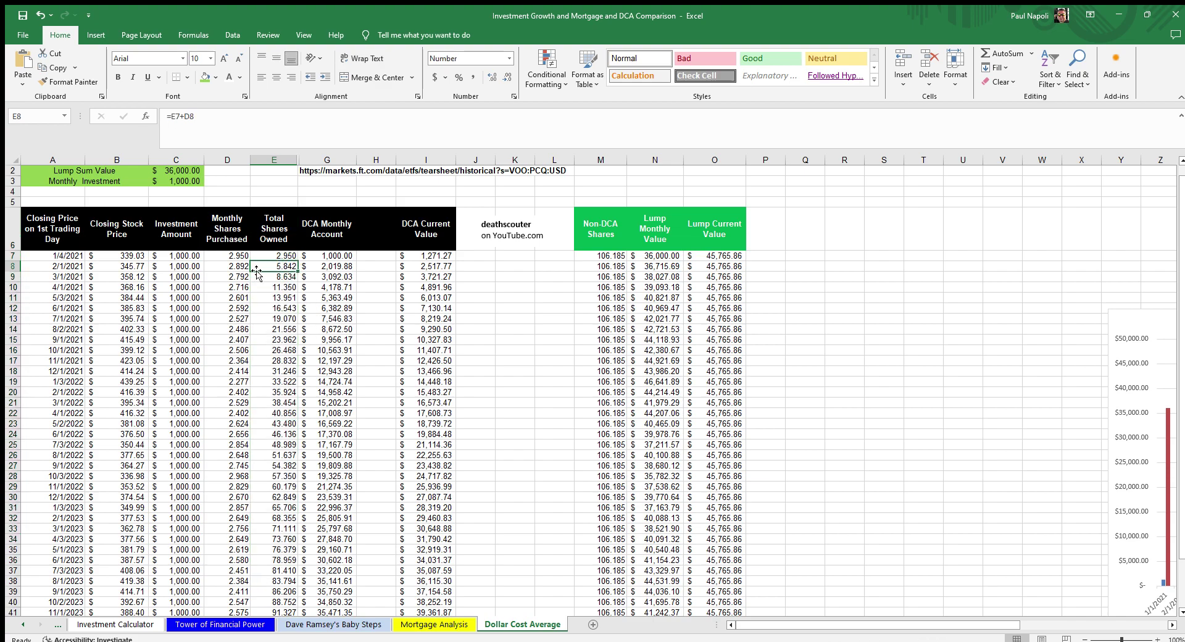
{"action": "left_click", "coordinate": [124, 268]}
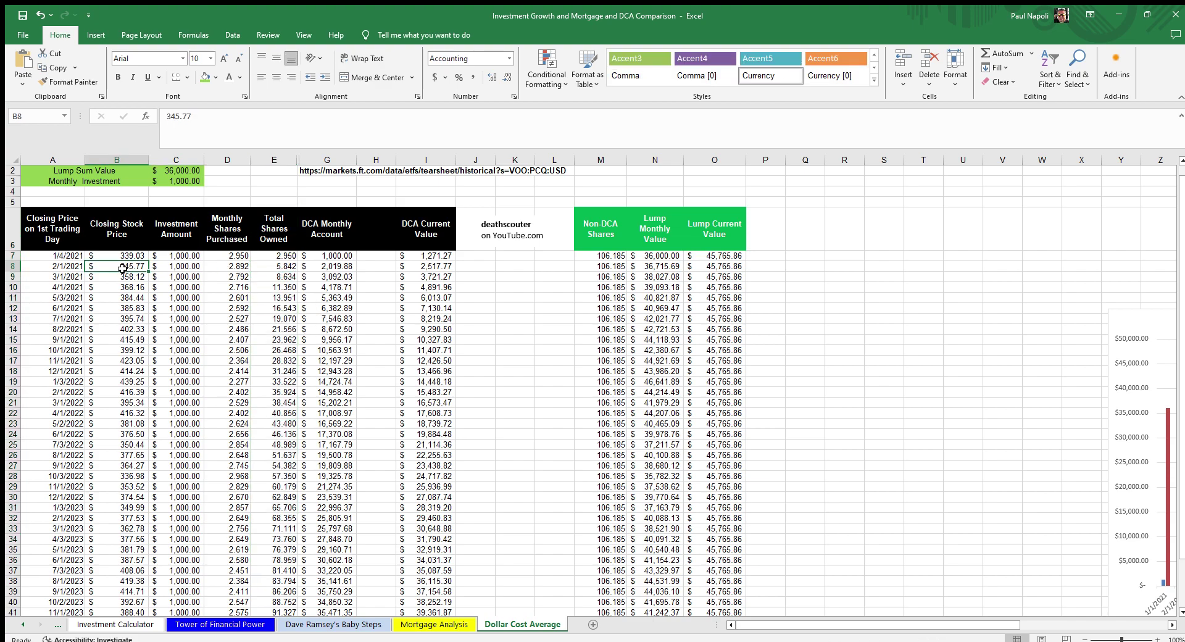
{"action": "mouse_move", "coordinate": [330, 224]}
{"action": "left_mouse_down"}
{"action": "mouse_move", "coordinate": [324, 382]}
{"action": "mouse_move", "coordinate": [327, 234]}
{"action": "left_mouse_up"}
{"action": "scroll", "coordinate": [185, 321], "scroll_direction": "up", "scroll_amount": 1}
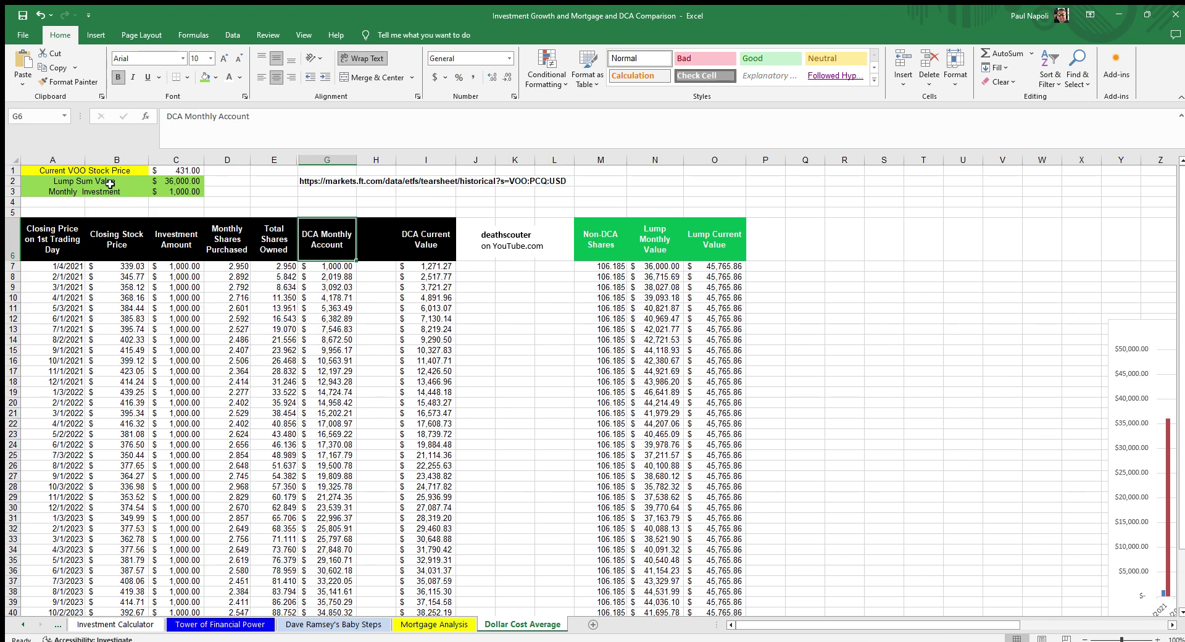
Step: Compare the current VOO stock price and total shares owned with the DCA Current Value column
{"action": "left_click_drag", "start_coordinate": [81, 174], "coordinate": [174, 172]}
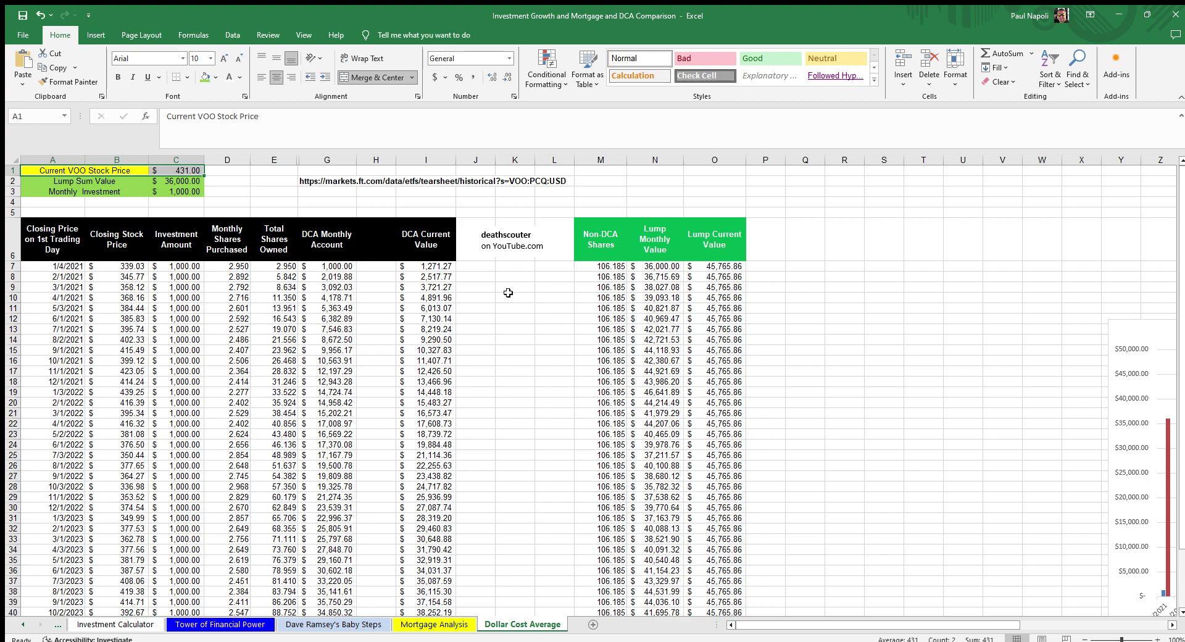
{"action": "left_click_drag", "start_coordinate": [430, 242], "coordinate": [406, 267]}
{"action": "left_click_drag", "start_coordinate": [280, 244], "coordinate": [281, 266]}
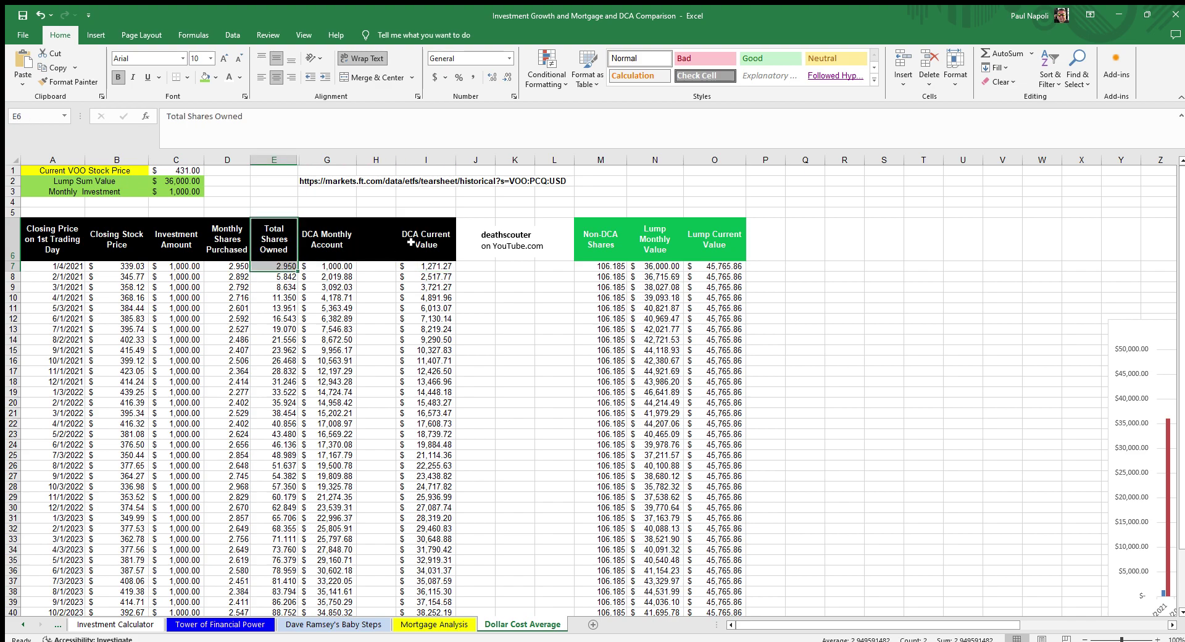
{"action": "mouse_move", "coordinate": [431, 232]}
{"action": "left_mouse_down"}
{"action": "mouse_move", "coordinate": [435, 574]}
{"action": "mouse_move", "coordinate": [421, 247]}
{"action": "left_mouse_up"}
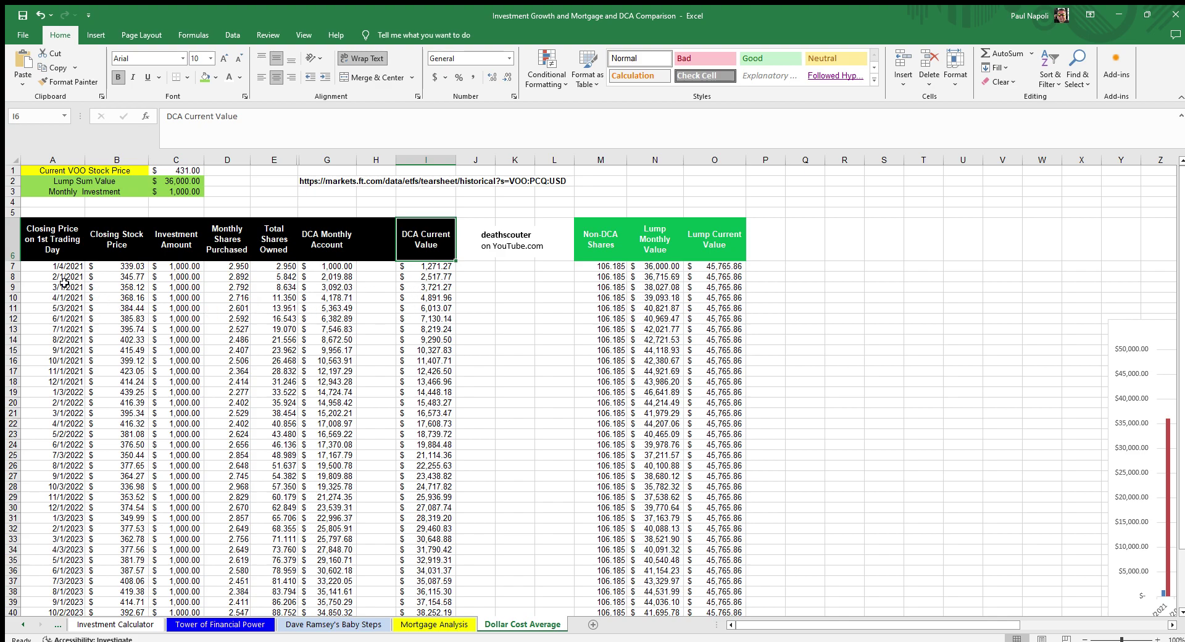
Step: Trace the 2/1/2021 row's purchase through the monthly and total share columns, and review the DCA table's headers
{"action": "left_click_drag", "start_coordinate": [61, 277], "coordinate": [221, 279]}
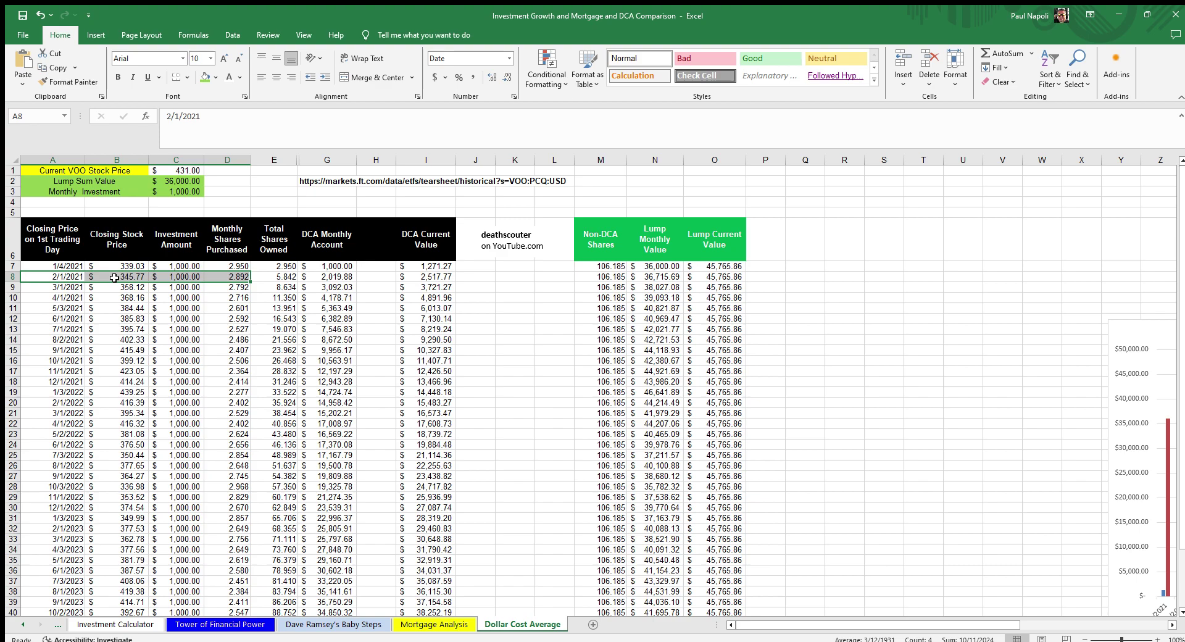
{"action": "left_click", "coordinate": [232, 276]}
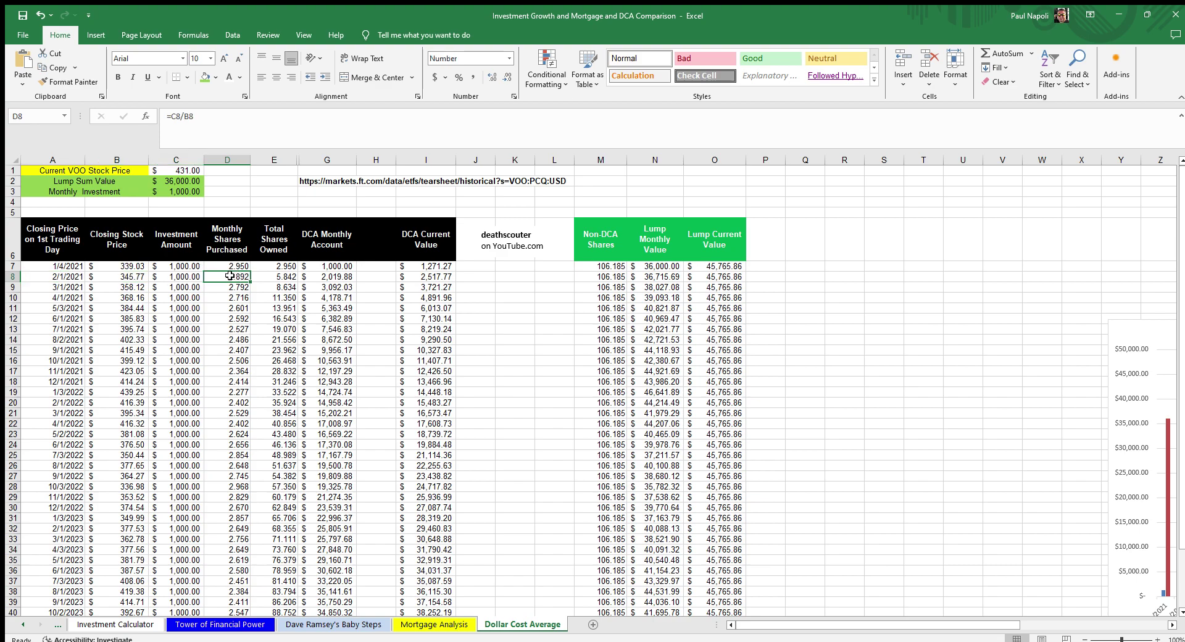
{"action": "left_click_drag", "start_coordinate": [228, 237], "coordinate": [217, 279]}
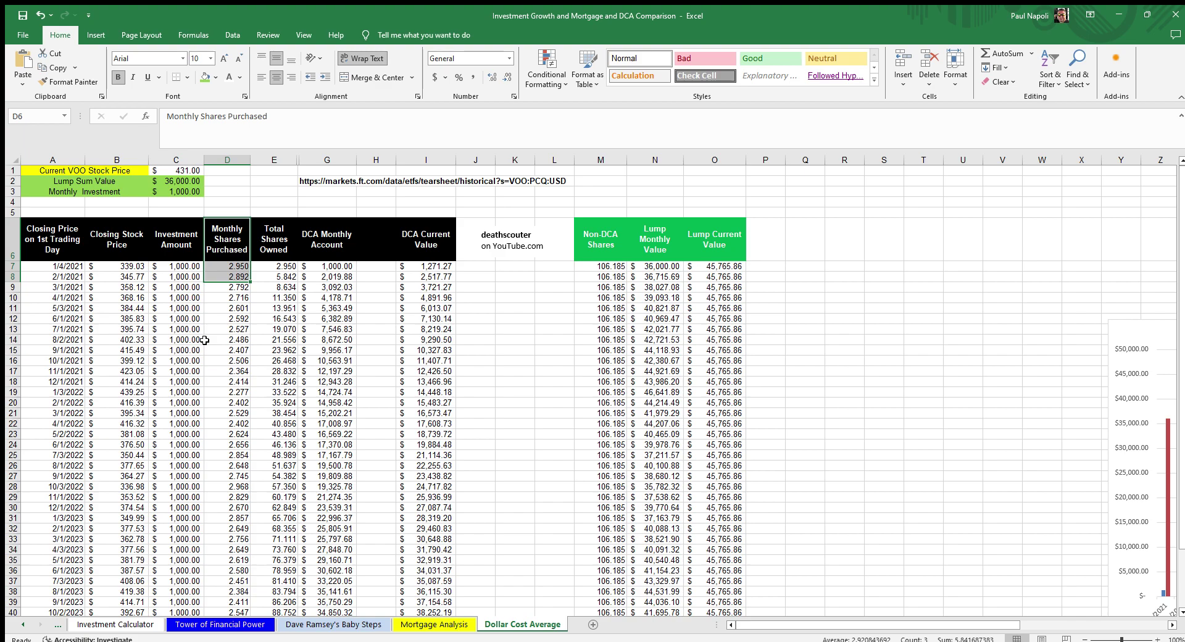
{"action": "left_click_drag", "start_coordinate": [274, 253], "coordinate": [276, 286]}
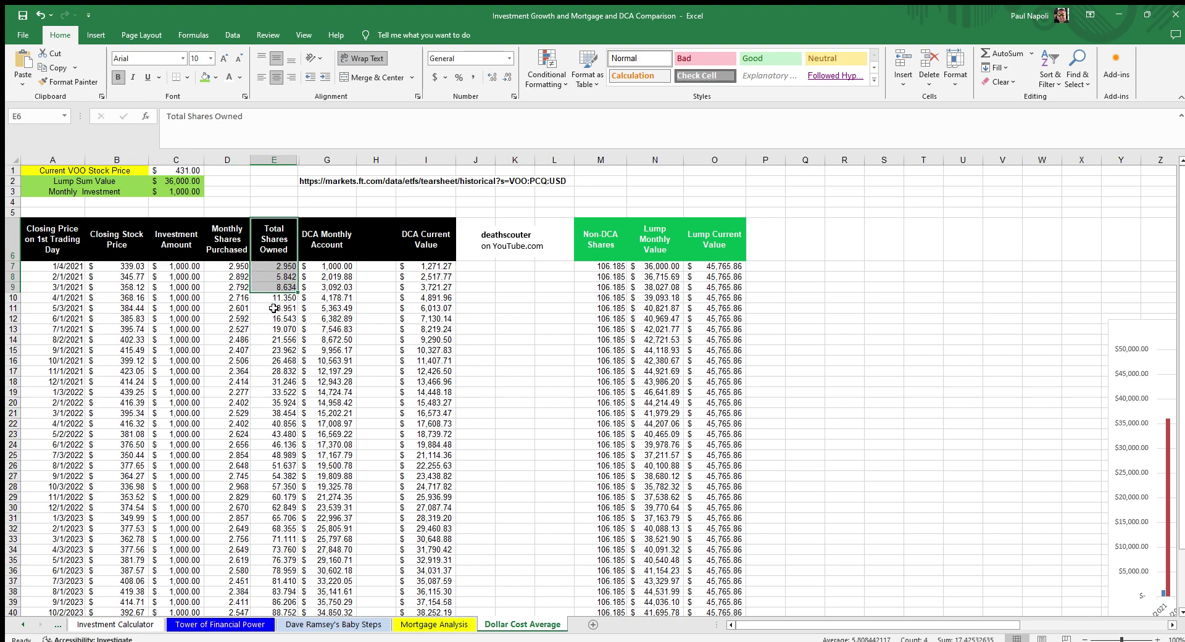
{"action": "mouse_move", "coordinate": [287, 241]}
{"action": "left_mouse_down"}
{"action": "mouse_move", "coordinate": [278, 508]}
{"action": "mouse_move", "coordinate": [282, 227]}
{"action": "left_mouse_up"}
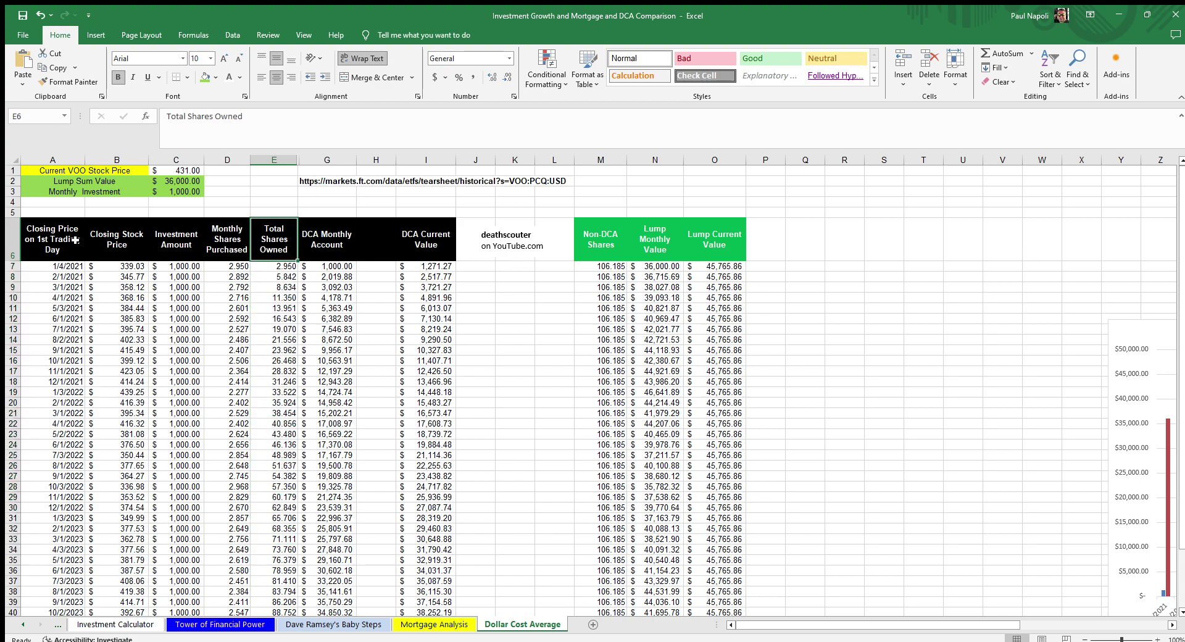
{"action": "left_click_drag", "start_coordinate": [32, 229], "coordinate": [387, 237]}
{"action": "scroll", "coordinate": [387, 315], "scroll_direction": "up", "scroll_amount": 1}
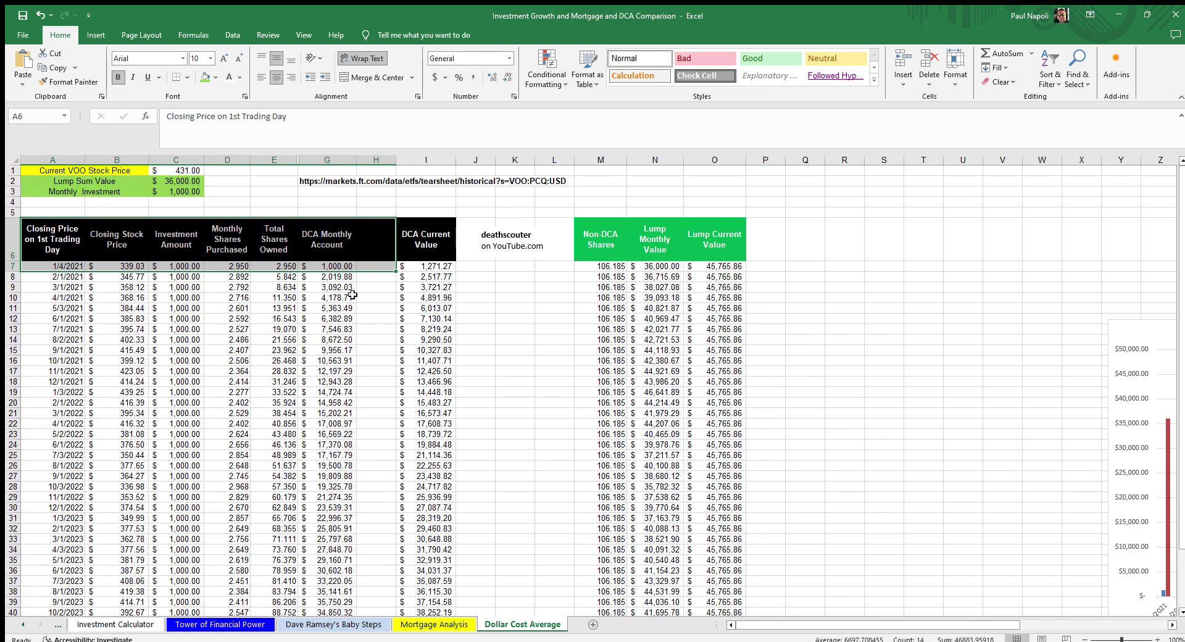
Step: Examine the lump-sum table's headers and how Non-DCA Shares relates to the lump sum and the 1/4/2021 closing price
{"action": "left_click_drag", "start_coordinate": [584, 238], "coordinate": [693, 237]}
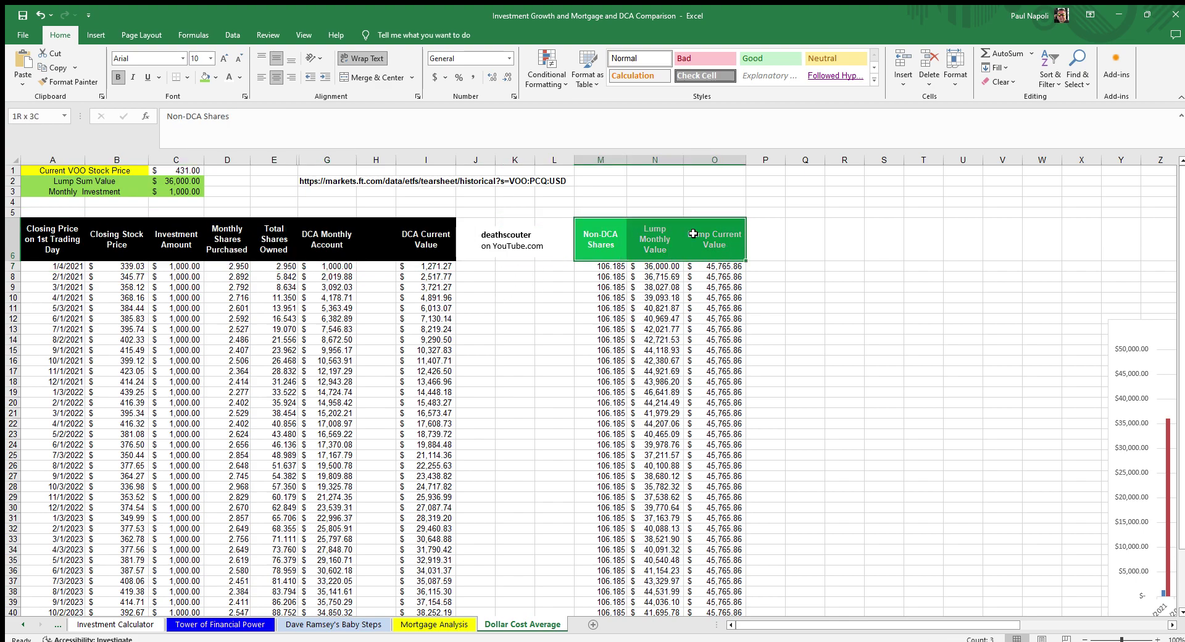
{"action": "left_click_drag", "start_coordinate": [99, 184], "coordinate": [179, 183]}
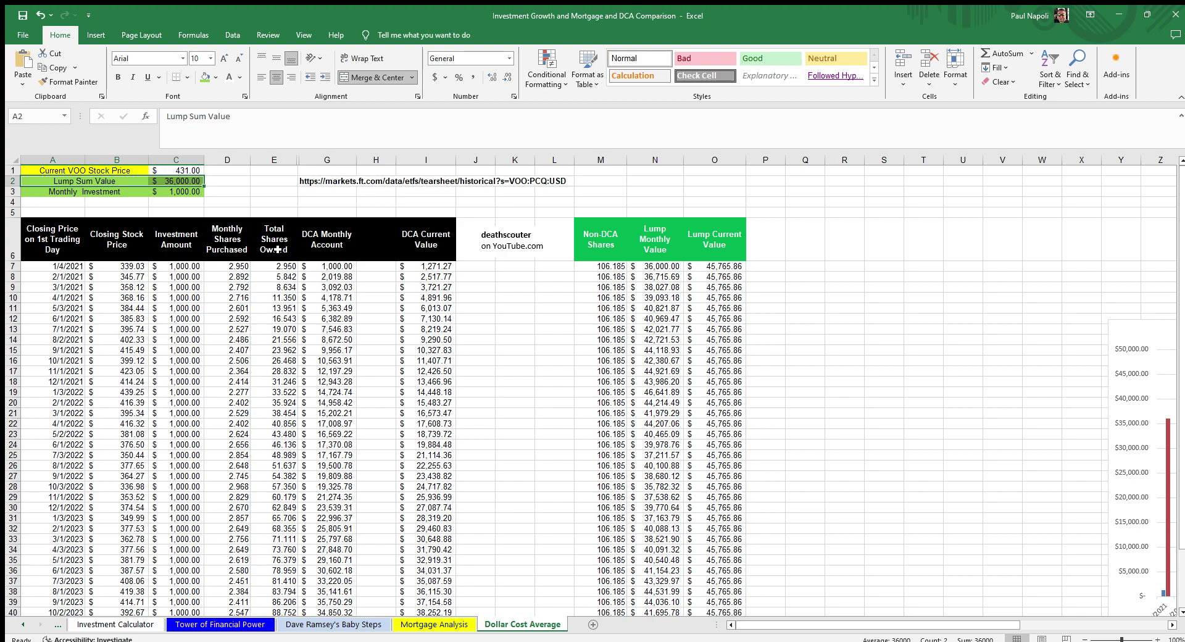
{"action": "left_click", "coordinate": [62, 267]}
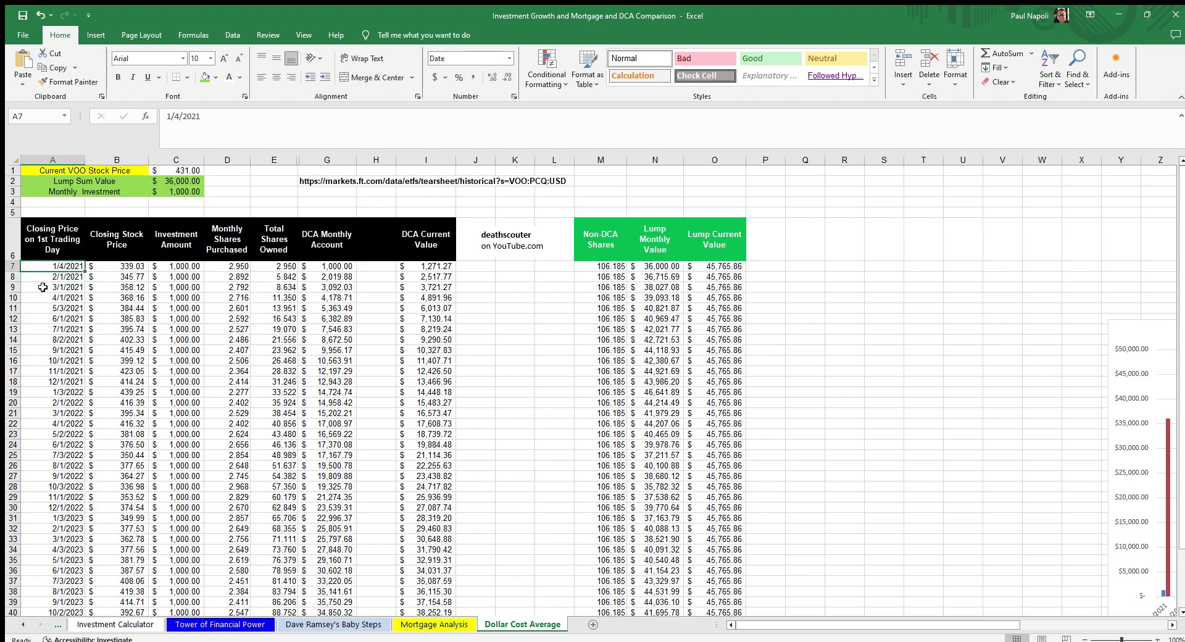
{"action": "left_click", "coordinate": [125, 267]}
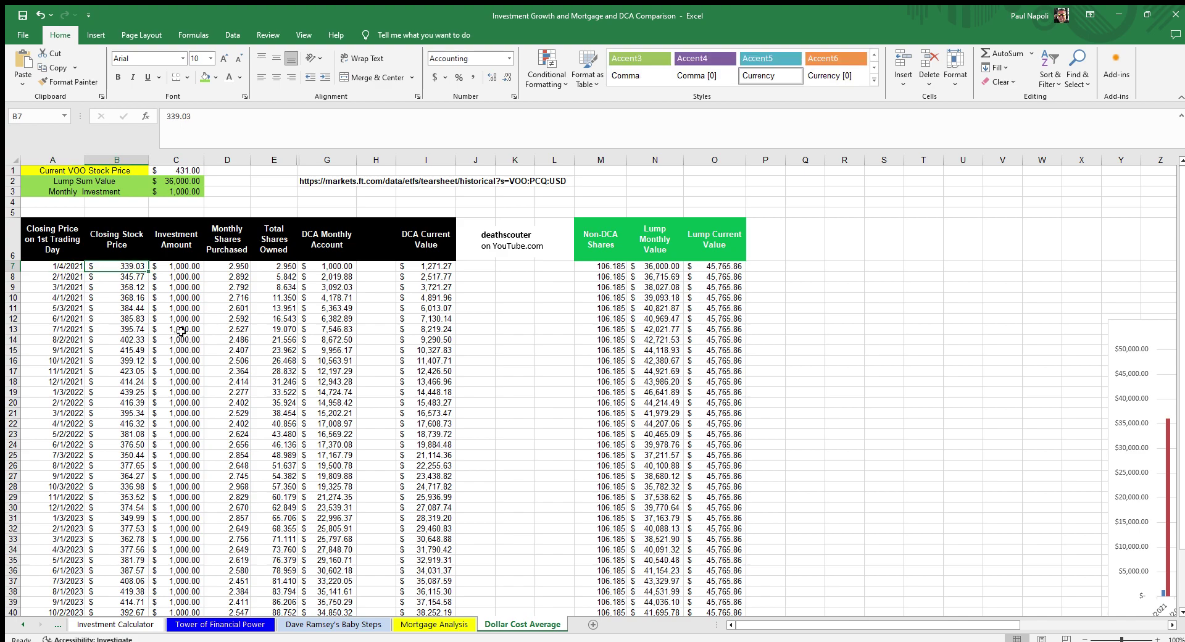
{"action": "left_click_drag", "start_coordinate": [611, 239], "coordinate": [581, 269]}
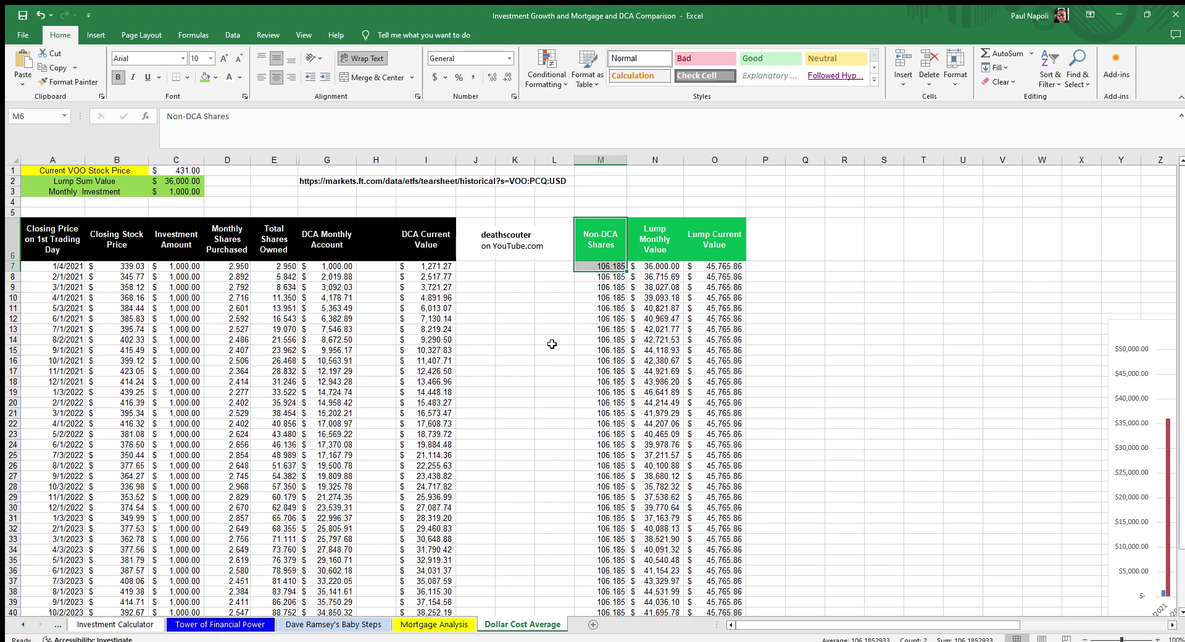
{"action": "left_click", "coordinate": [592, 297]}
{"action": "left_click_drag", "start_coordinate": [604, 269], "coordinate": [589, 590]}
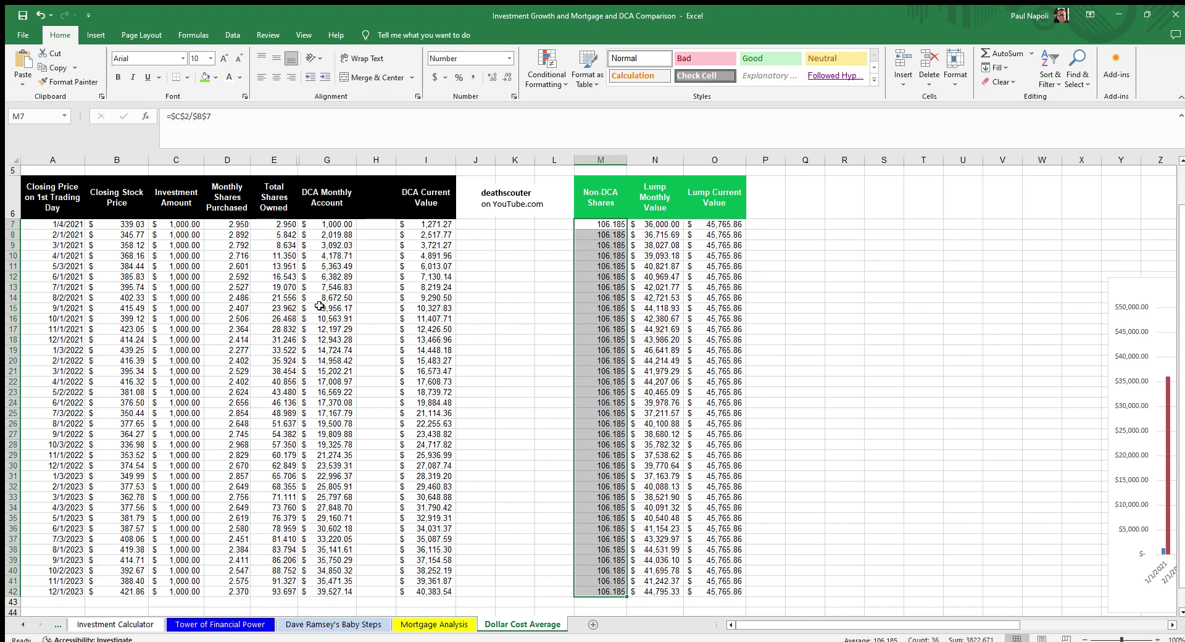
Step: Compare the closing stock prices with the Lump Monthly Value column
{"action": "left_click_drag", "start_coordinate": [136, 225], "coordinate": [135, 372]}
{"action": "left_click_drag", "start_coordinate": [656, 201], "coordinate": [655, 330]}
{"action": "scroll", "coordinate": [548, 375], "scroll_direction": "up", "scroll_amount": 2}
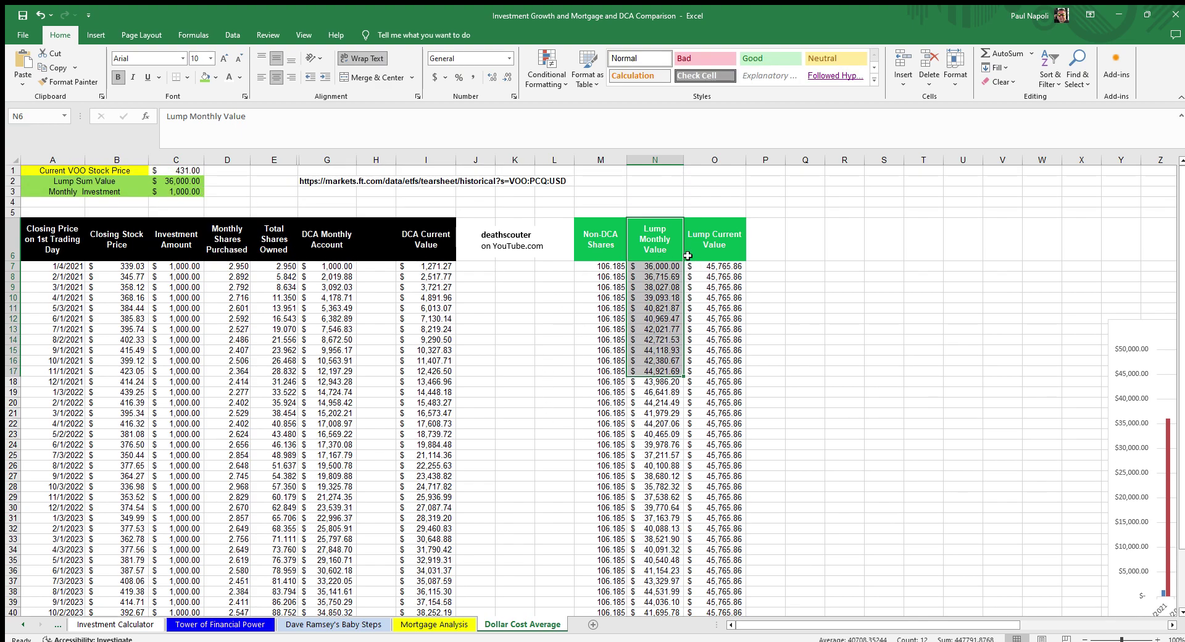
Step: Examine the Lump Current Value column against the Non-DCA Shares and current VOO stock price, including the formula in O8
{"action": "left_click", "coordinate": [720, 258]}
{"action": "left_click_drag", "start_coordinate": [719, 258], "coordinate": [720, 290]}
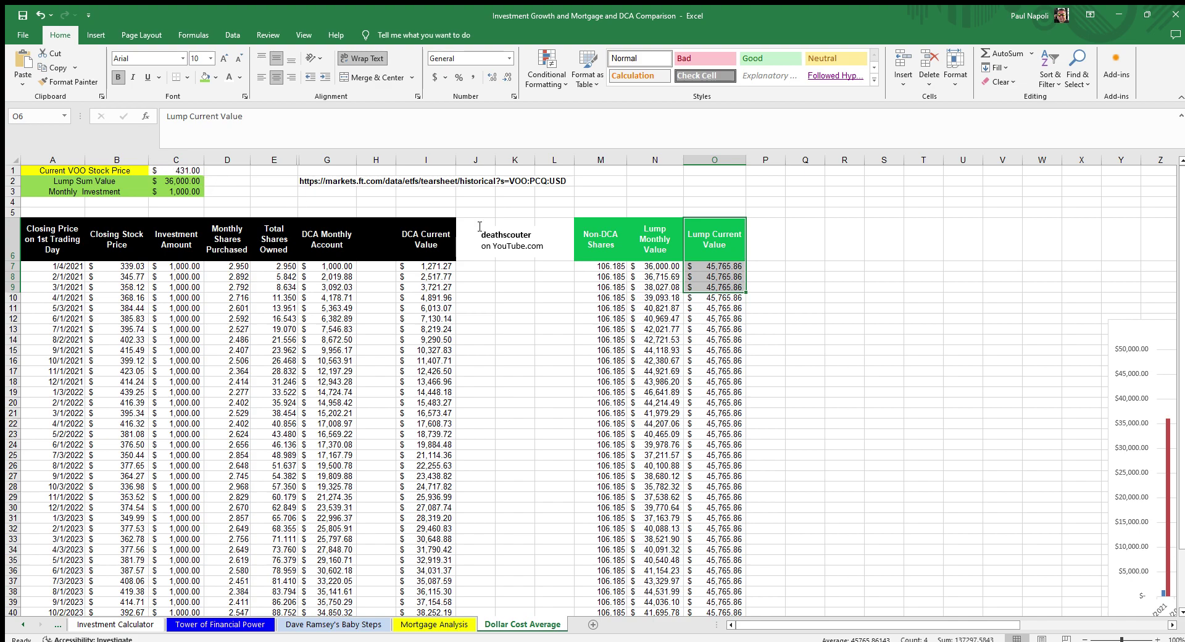
{"action": "left_click_drag", "start_coordinate": [179, 171], "coordinate": [125, 175]}
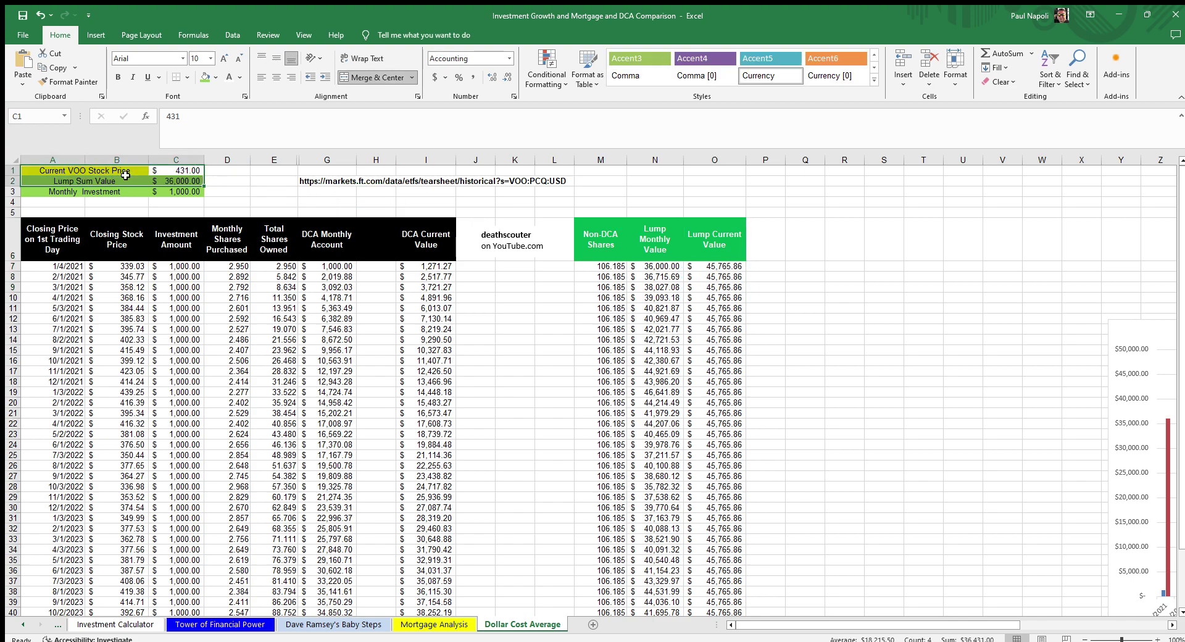
{"action": "left_click_drag", "start_coordinate": [729, 246], "coordinate": [713, 602]}
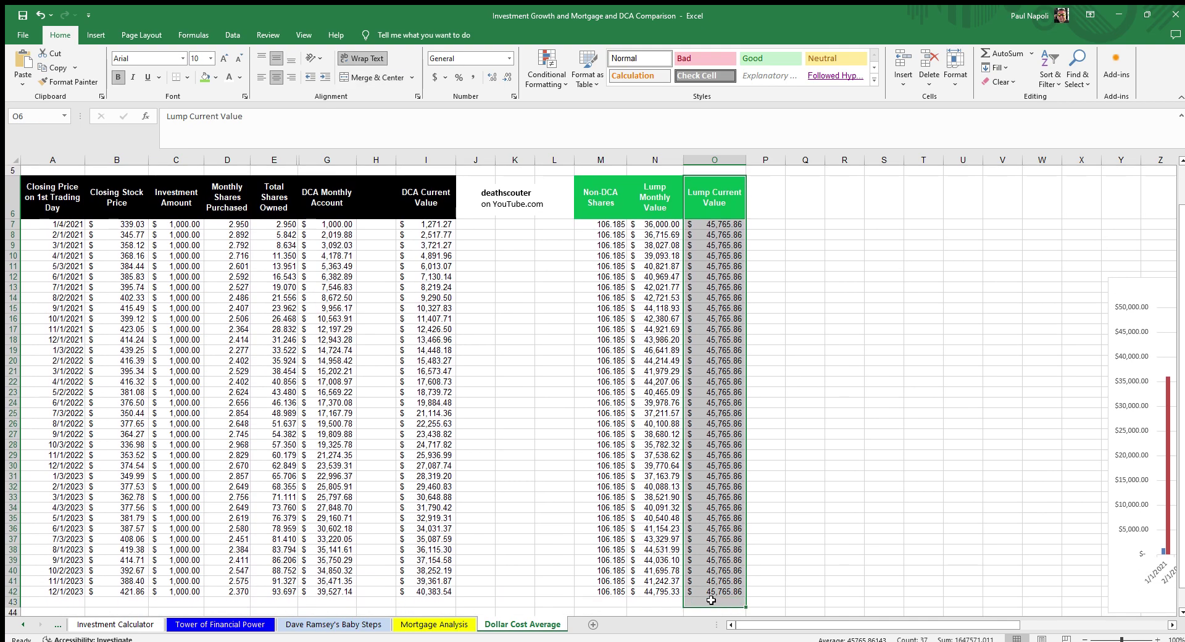
{"action": "left_click_drag", "start_coordinate": [596, 204], "coordinate": [608, 391]}
{"action": "left_click_drag", "start_coordinate": [711, 224], "coordinate": [740, 581]}
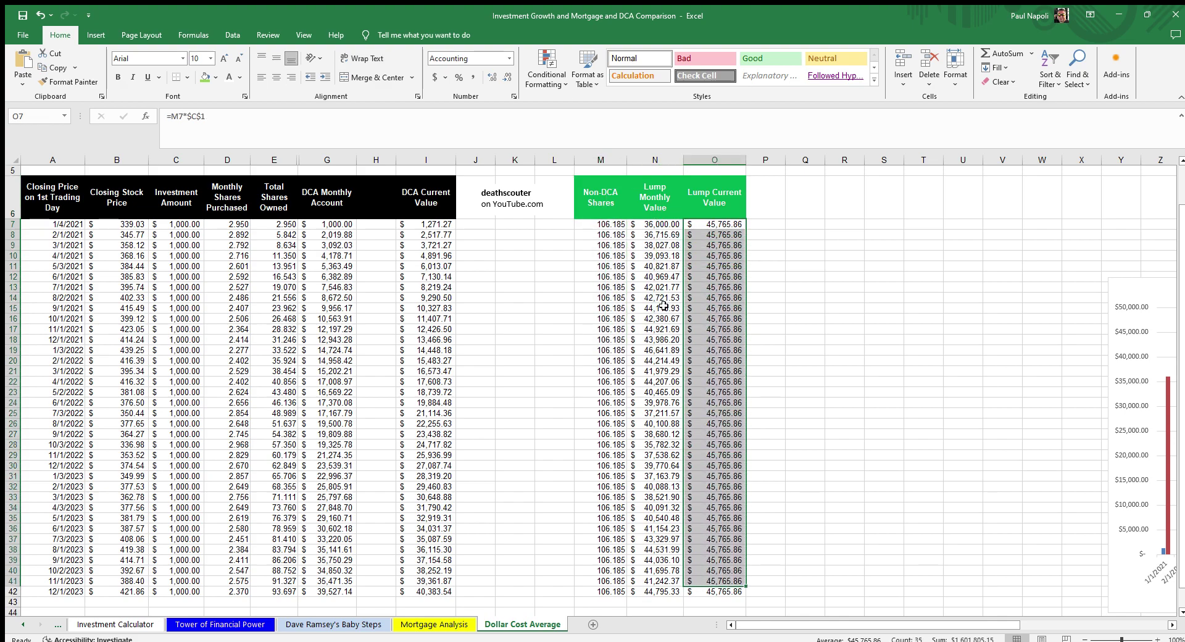
{"action": "left_click_drag", "start_coordinate": [600, 206], "coordinate": [609, 591]}
{"action": "scroll", "coordinate": [617, 410], "scroll_direction": "up", "scroll_amount": 2}
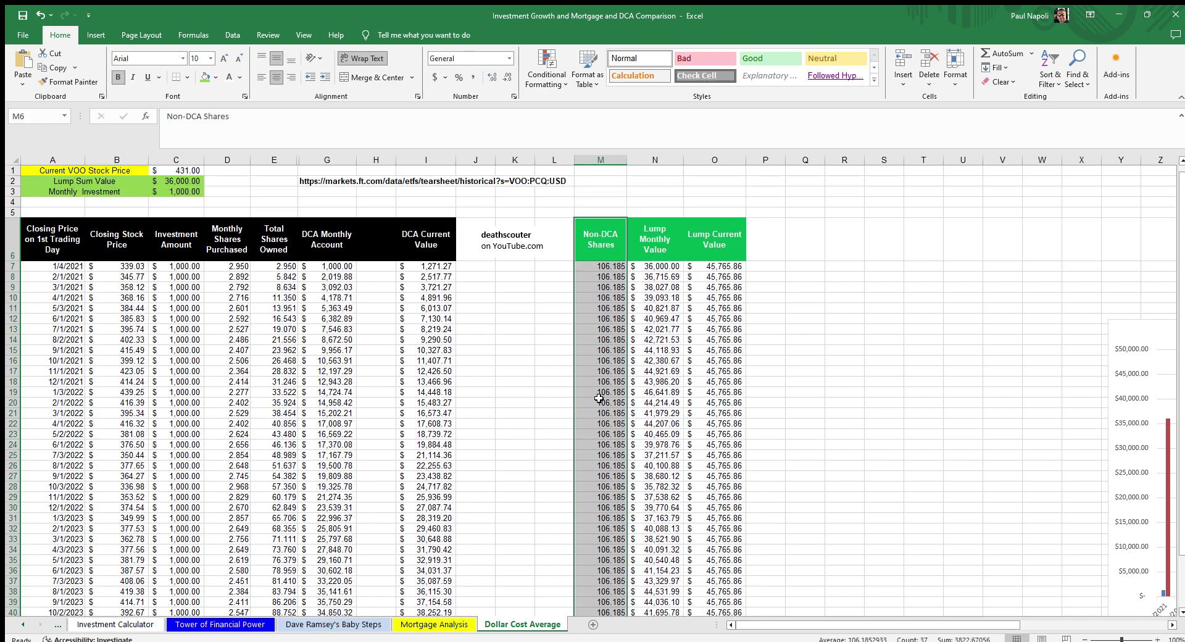
{"action": "left_click", "coordinate": [716, 276]}
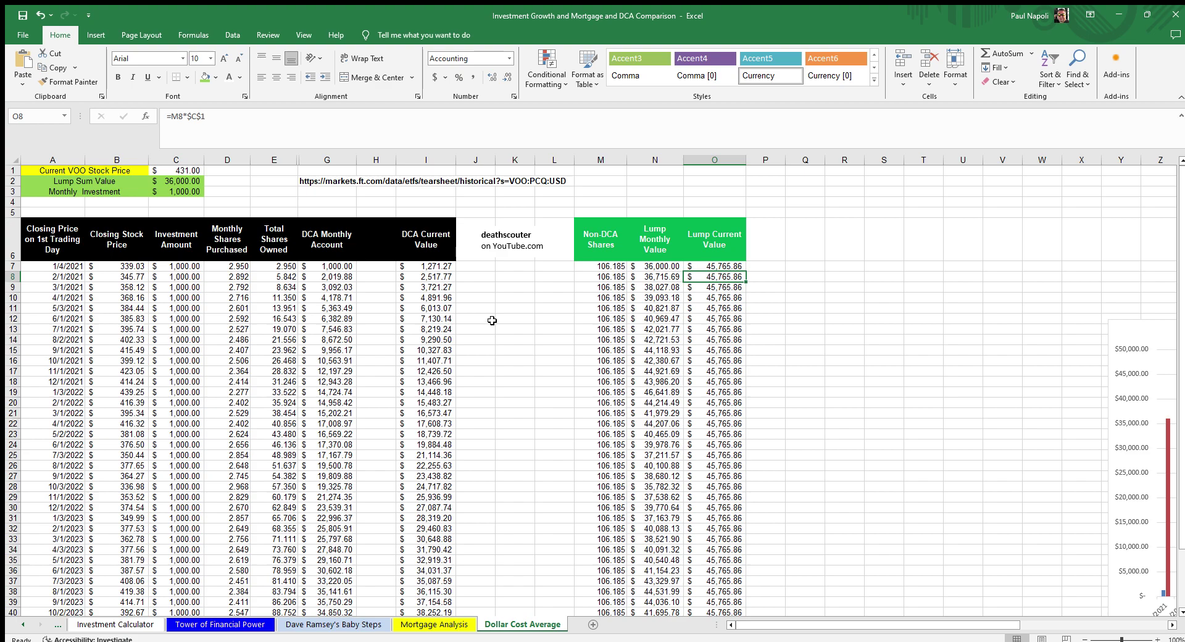
Step: Look over both tables down to 12/1/2023 and highlight the historical price source URL in row 2
{"action": "scroll", "coordinate": [492, 320], "scroll_direction": "down", "scroll_amount": 1}
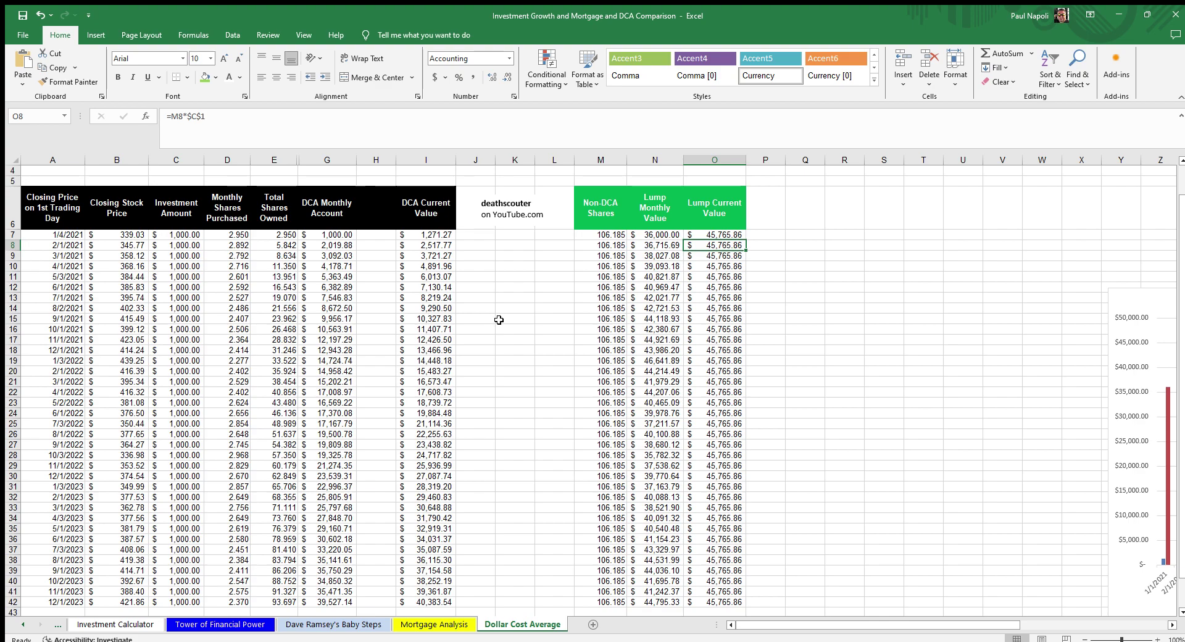
{"action": "scroll", "coordinate": [475, 278], "scroll_direction": "up", "scroll_amount": 1}
{"action": "left_click_drag", "start_coordinate": [307, 184], "coordinate": [472, 191]}
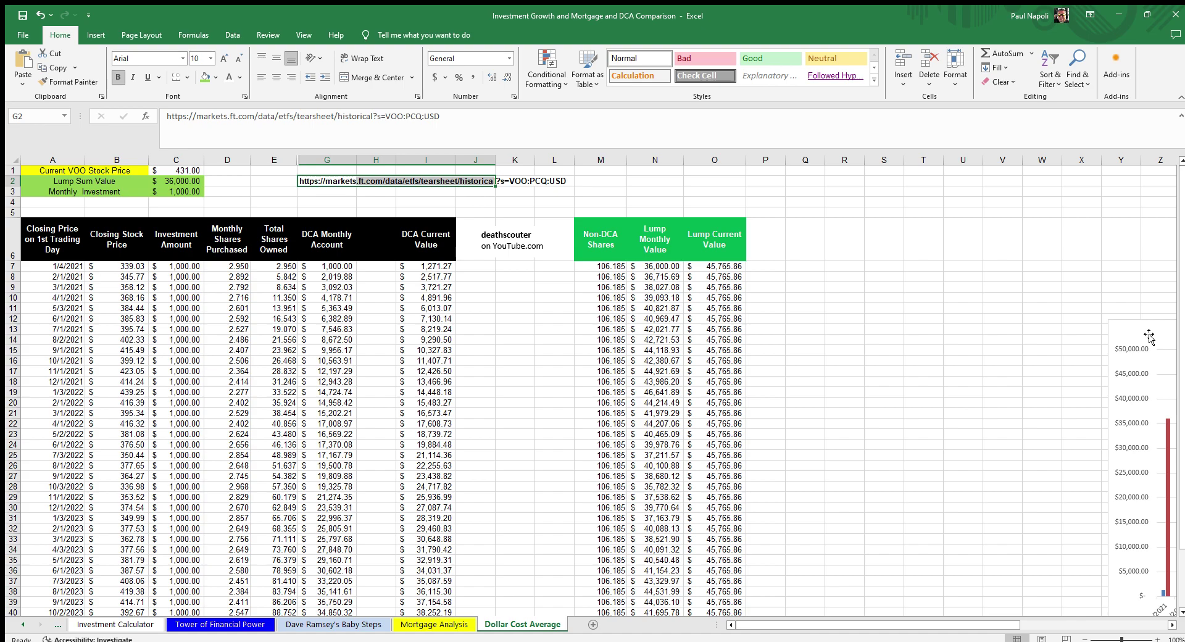
Step: Move the Month-ending Values DCA vs Lump Sum chart over the tables, starting at about row 8 in column B
{"action": "left_click_drag", "start_coordinate": [1150, 335], "coordinate": [149, 294]}
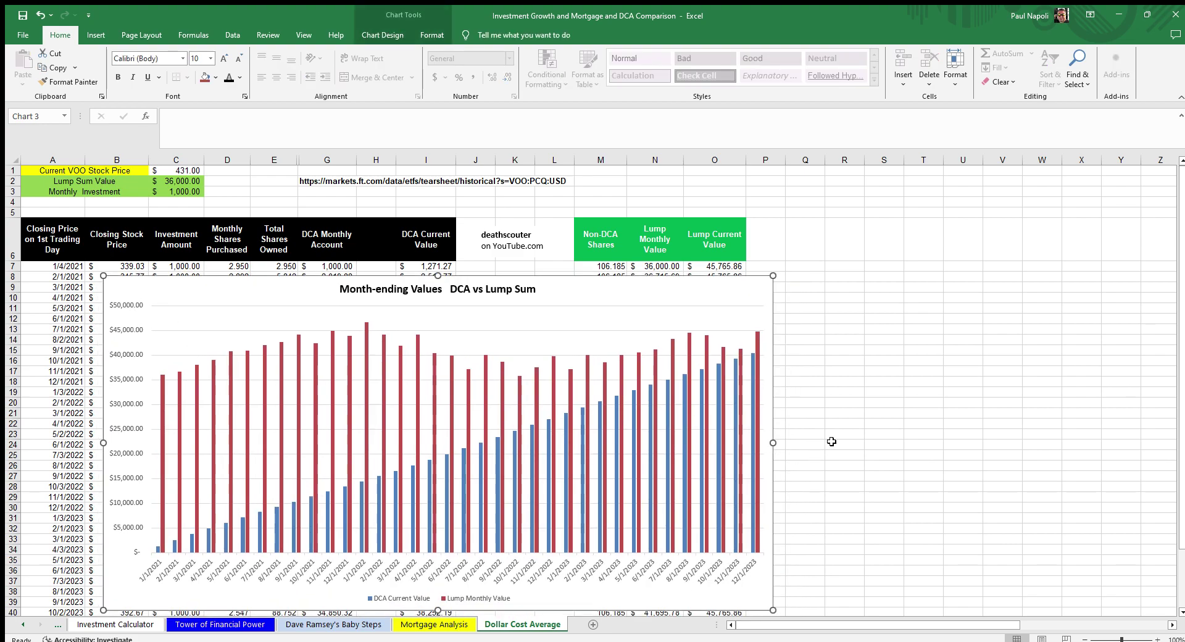